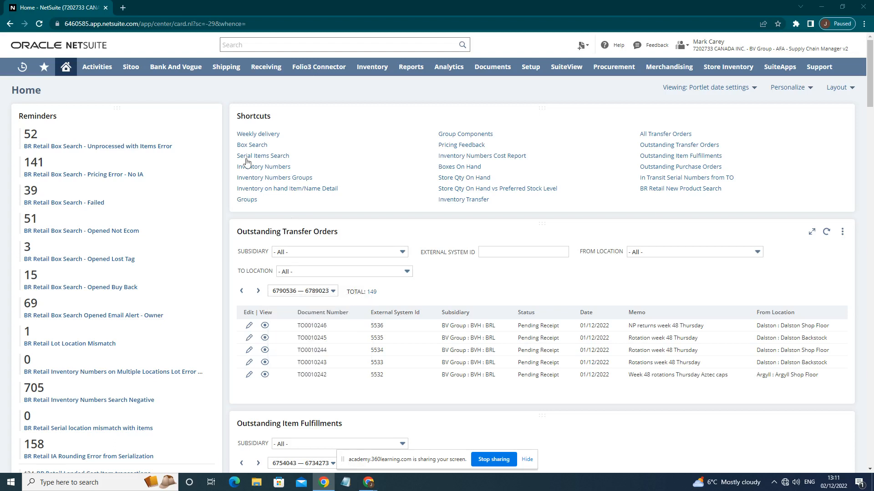
# Open the Bank And Vogue bulk item Inventory Transfer form and set its subsidiary to BRL.
pyautogui.moveTo(186, 73)
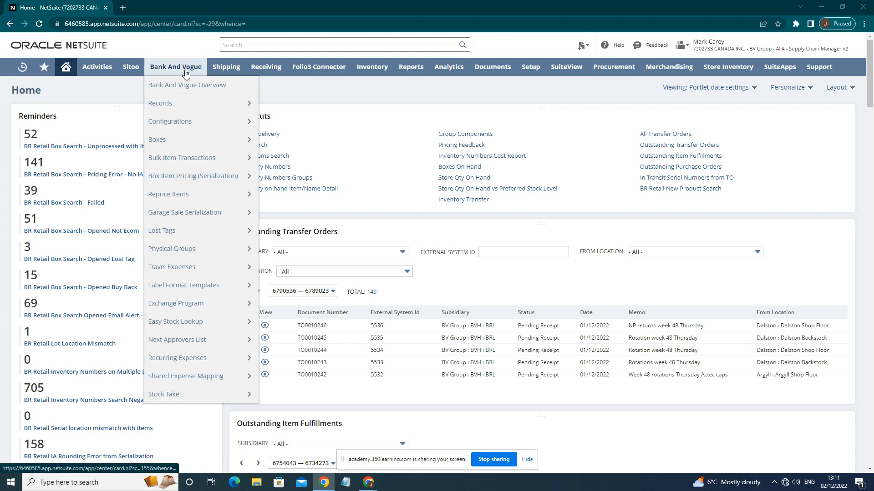
pyautogui.moveTo(184, 159)
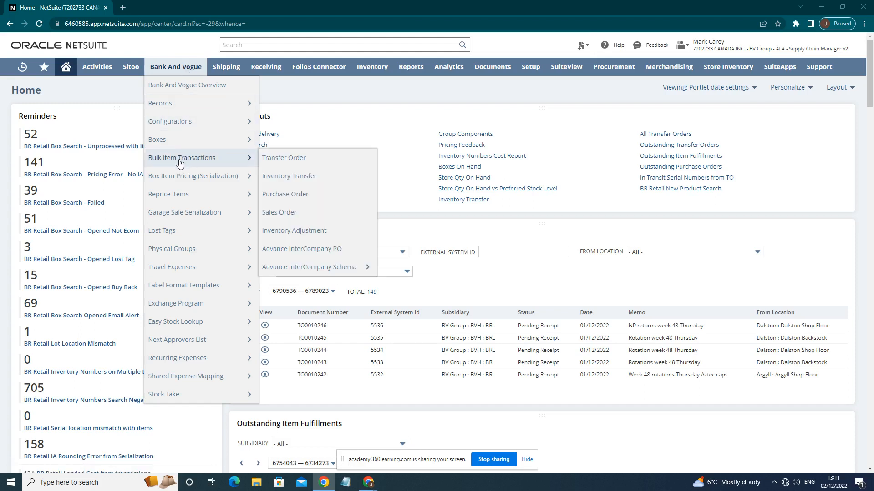
pyautogui.click(304, 181)
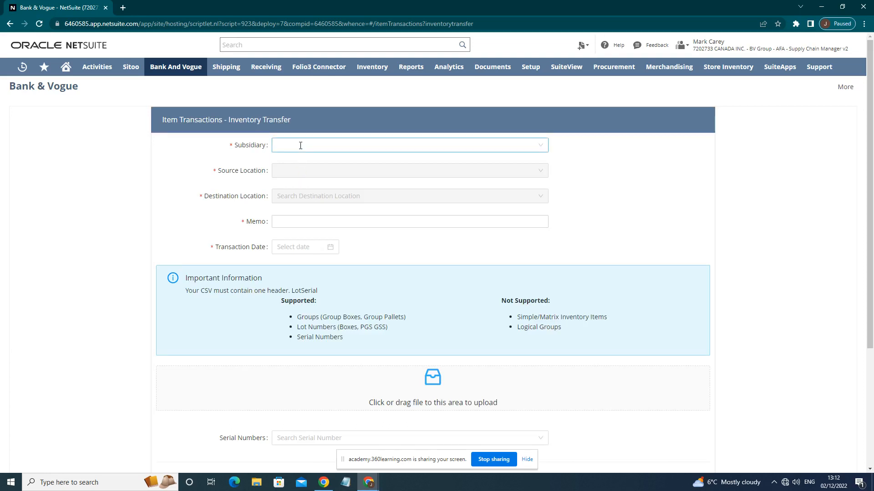
pyautogui.click(301, 146)
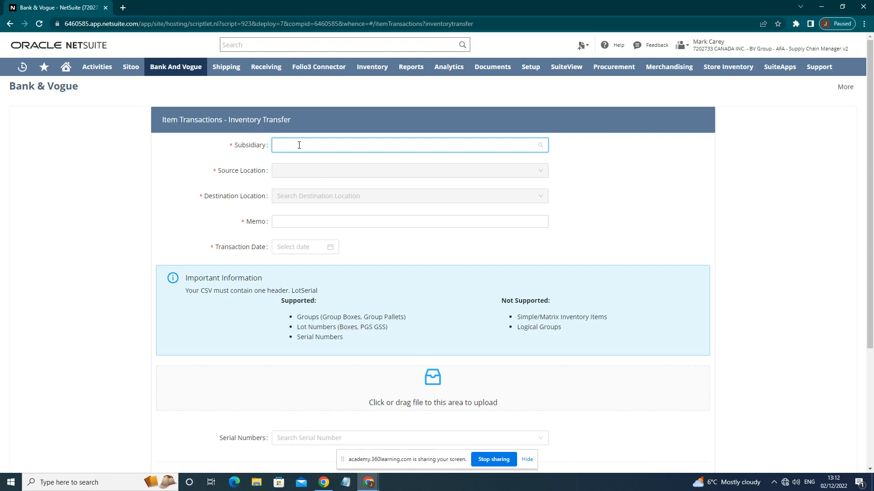
pyautogui.write('bri')
pyautogui.click(289, 164)
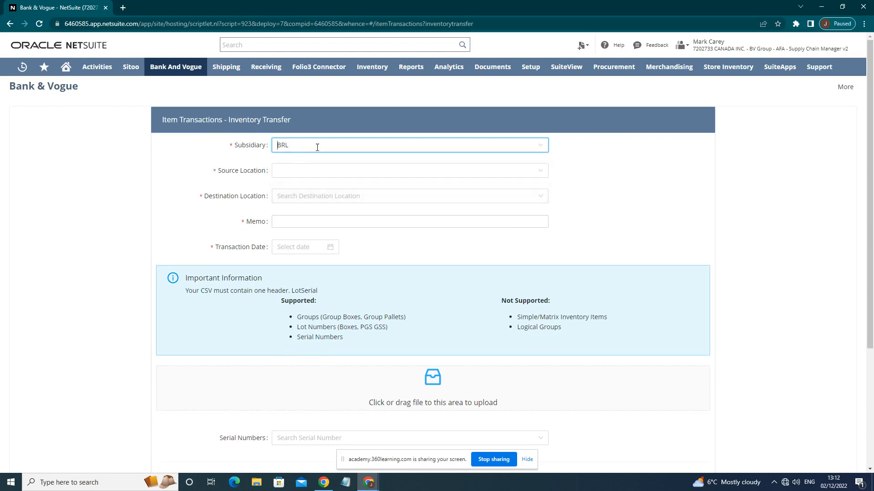
# Set the source location of the inventory transfer to Coal Drops Backstock.
pyautogui.click(282, 173)
pyautogui.write('cral')
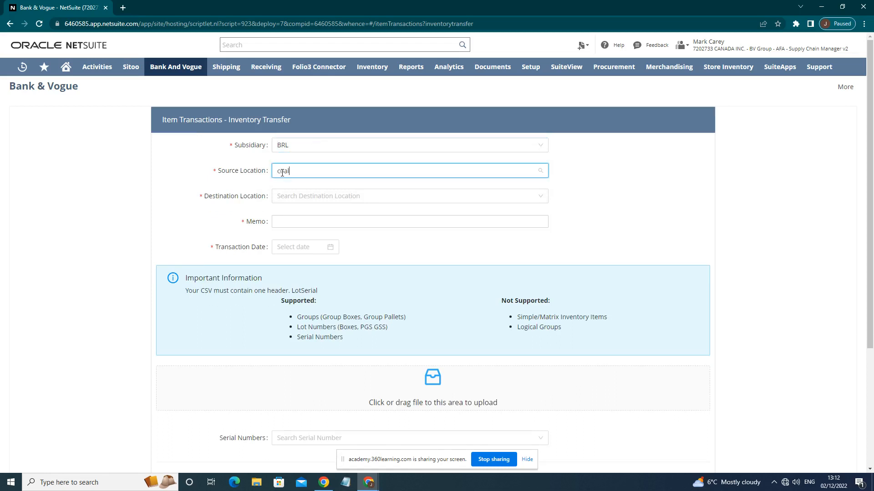
pyautogui.press('BackSpace')
pyautogui.press('BackSpace')
pyautogui.press('BackSpace')
pyautogui.write('oal')
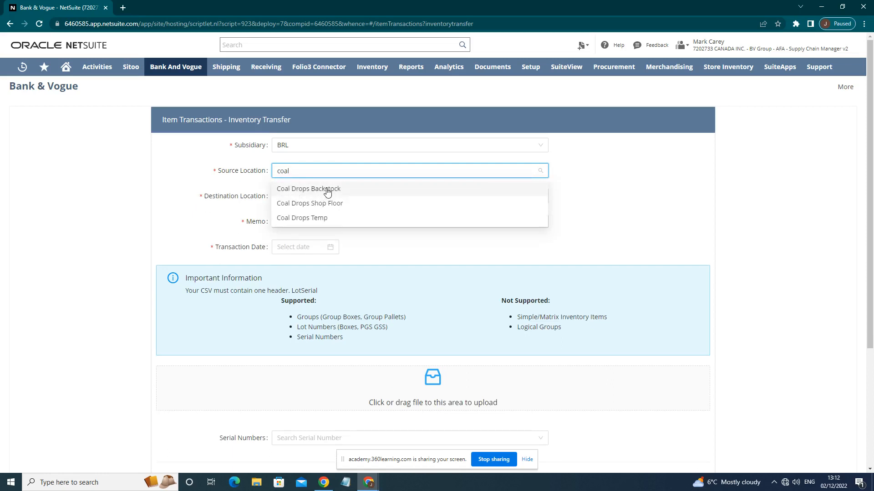
pyautogui.click(326, 190)
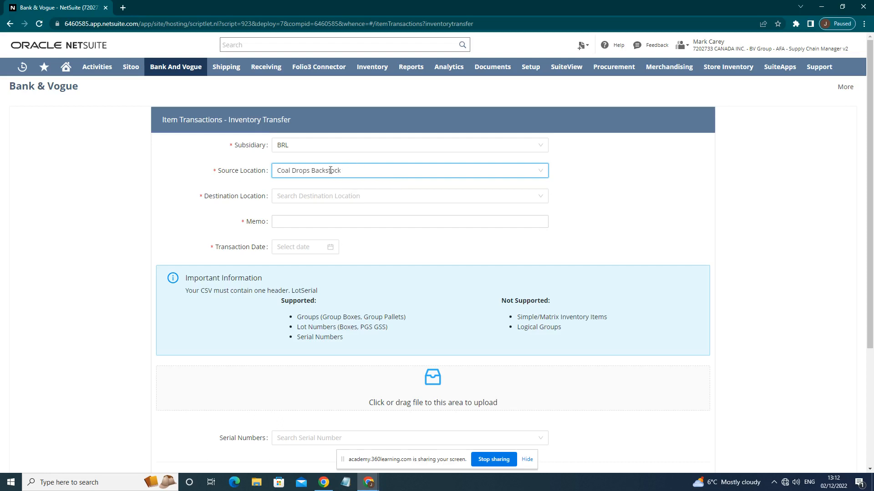
# Set the destination location of the inventory transfer to Dalston Warehouse Storage.
pyautogui.click(340, 195)
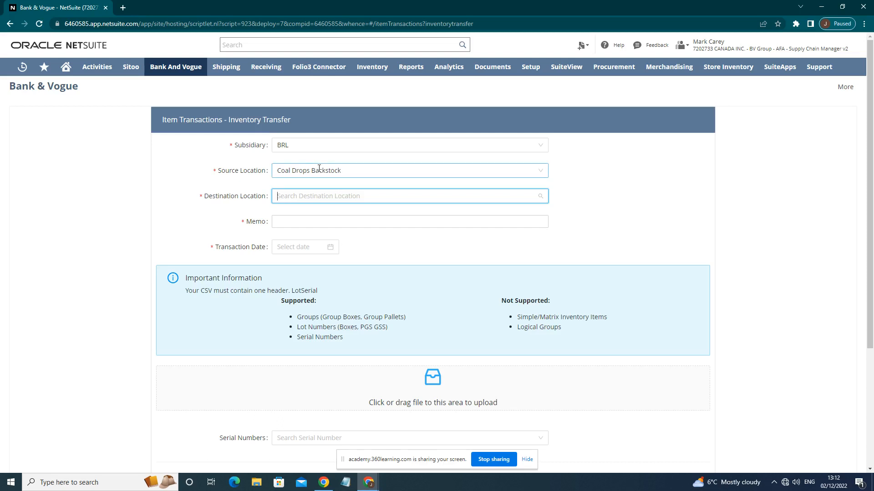
pyautogui.write('dlaston')
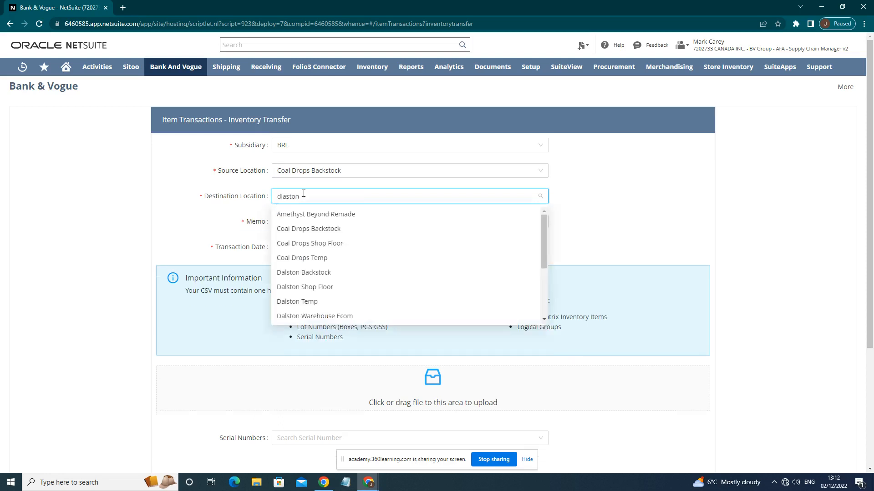
pyautogui.press('BackSpace')
pyautogui.press('BackSpace')
pyautogui.press('BackSpace')
pyautogui.press('BackSpace')
pyautogui.press('BackSpace')
pyautogui.press('BackSpace')
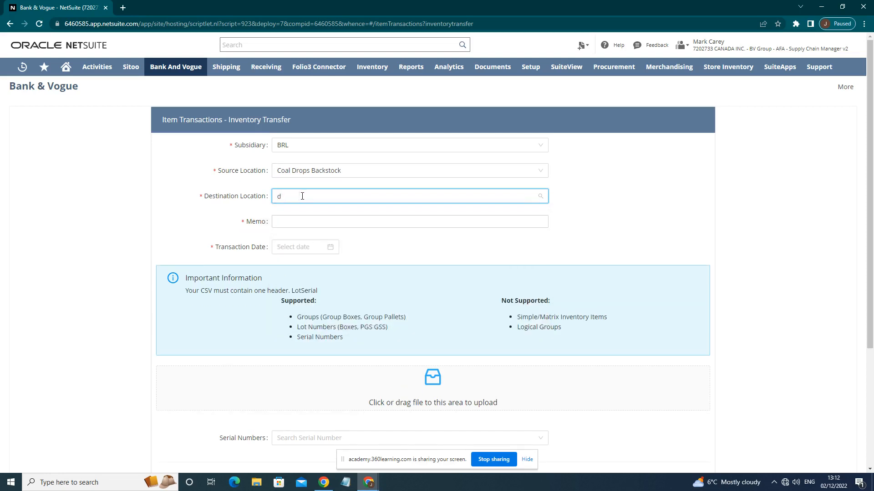
pyautogui.write('al')
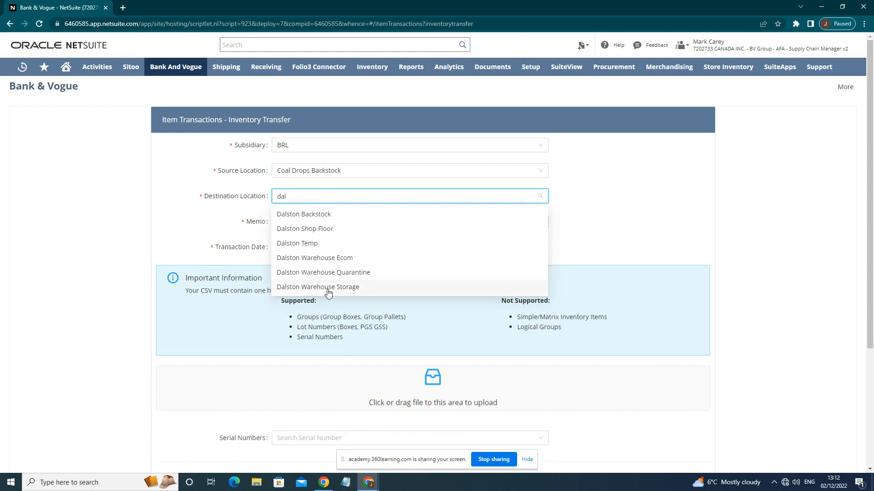
pyautogui.click(326, 288)
# Enter "mc test" as the memo and set the transaction date to 2022-12-02.
pyautogui.click(318, 221)
pyautogui.write('mc')
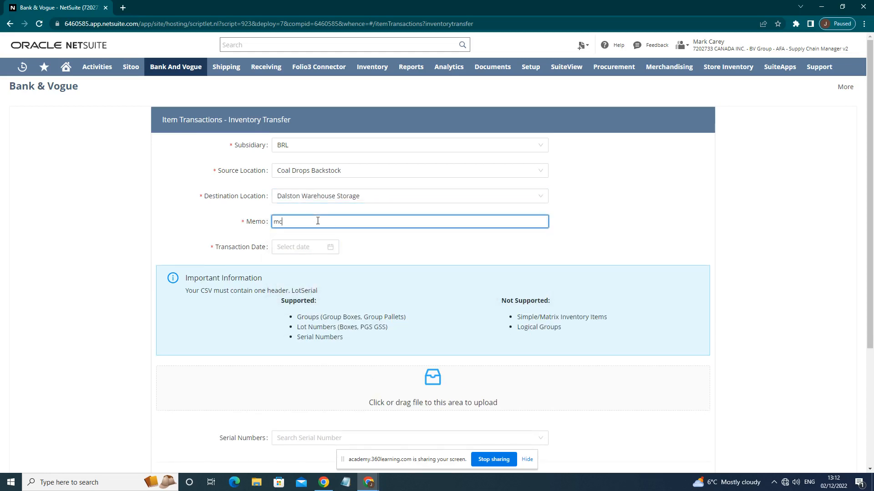
pyautogui.write(' test')
pyautogui.click(301, 247)
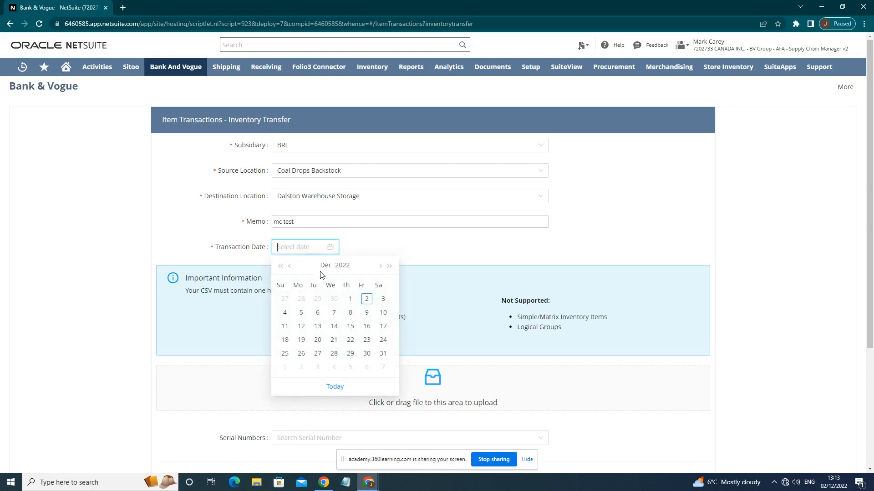
pyautogui.click(367, 299)
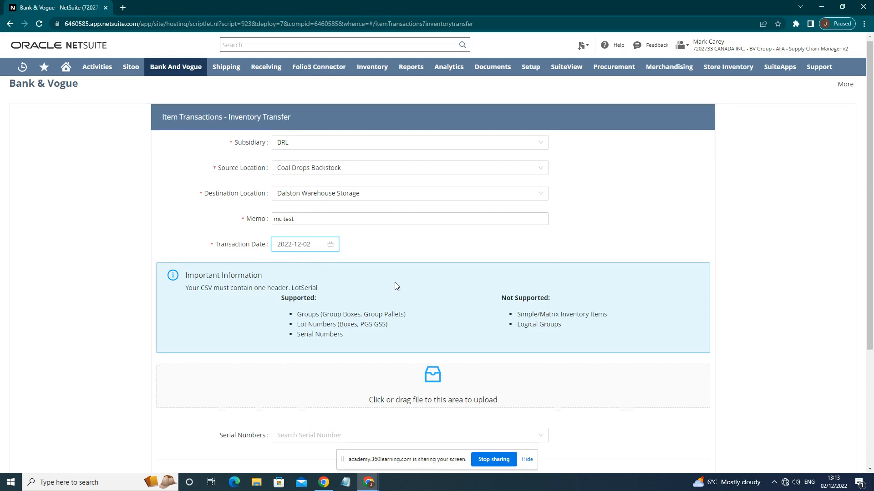
# Add the box with serial number B42250 to the transfer's scanned list.
pyautogui.scroll(-3, 364, 255)
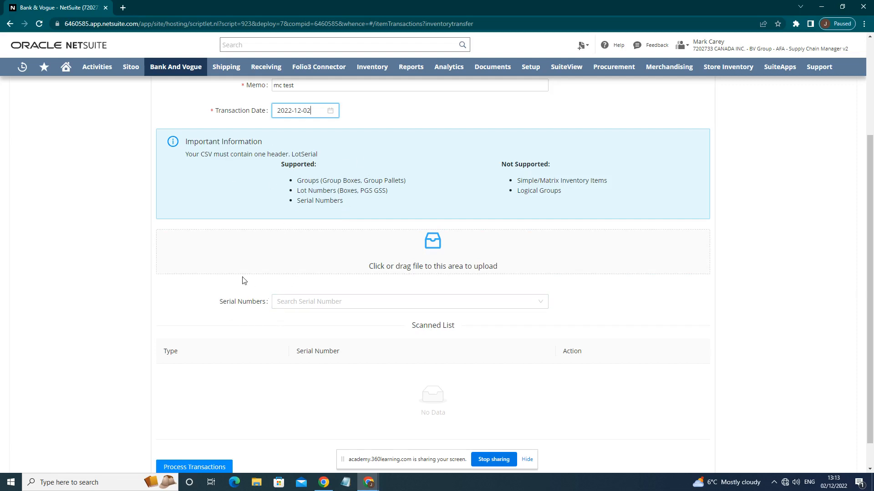
pyautogui.click(287, 303)
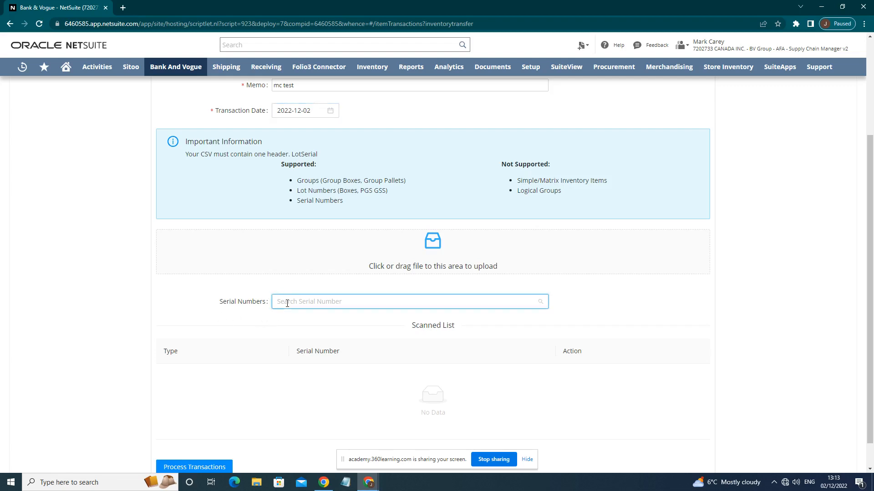
pyautogui.write('B')
pyautogui.write('4')
pyautogui.write('12')
pyautogui.write('250')
pyautogui.press('Return')
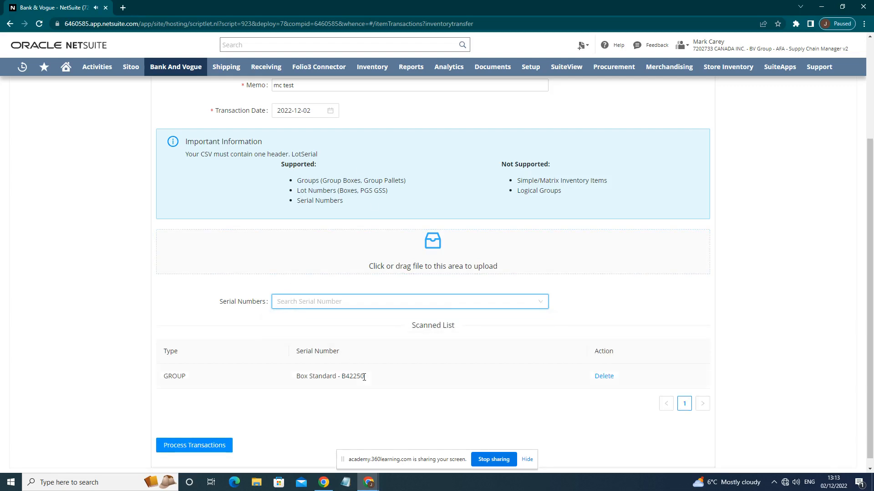
# Process the inventory transfer and open the resulting transaction record.
pyautogui.scroll(-1, 414, 368)
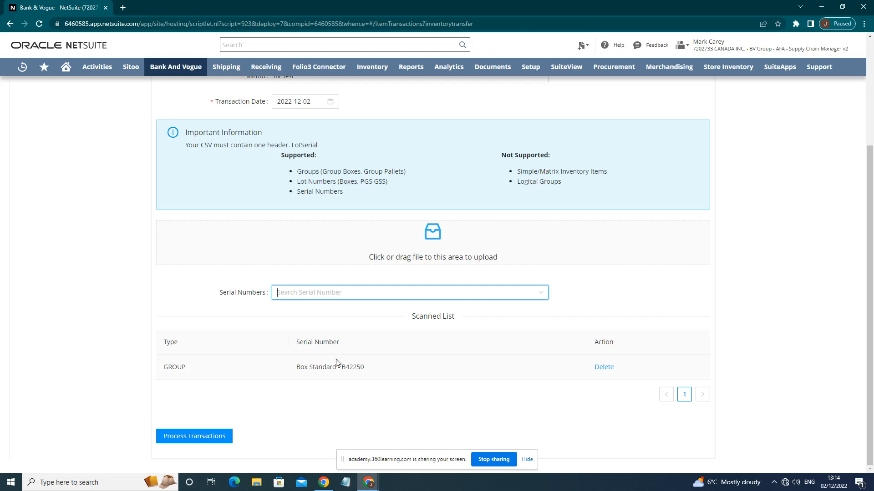
pyautogui.click(202, 436)
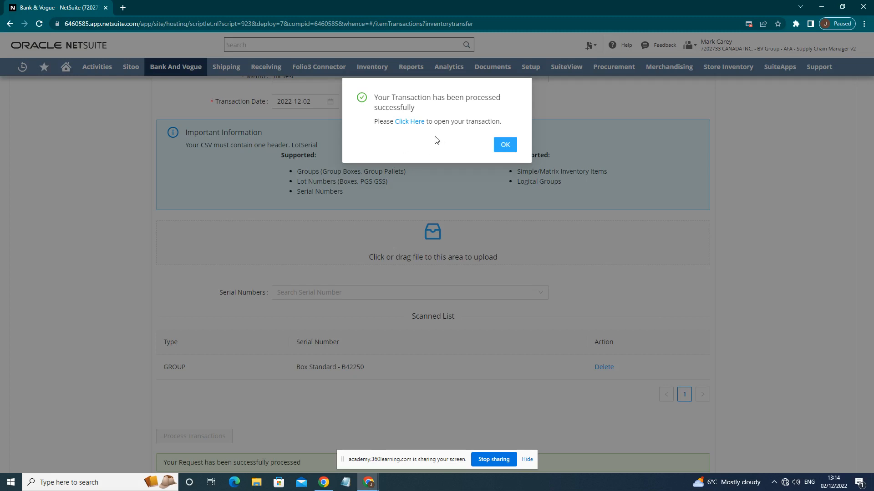
pyautogui.click(413, 126)
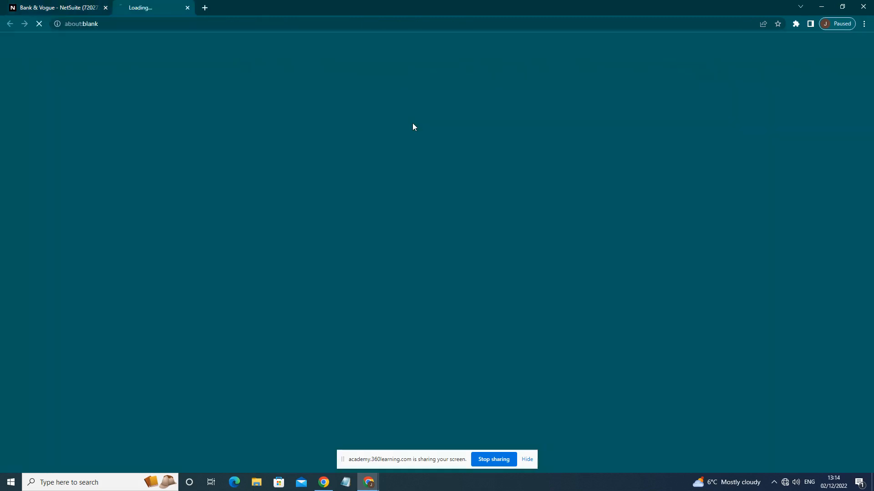